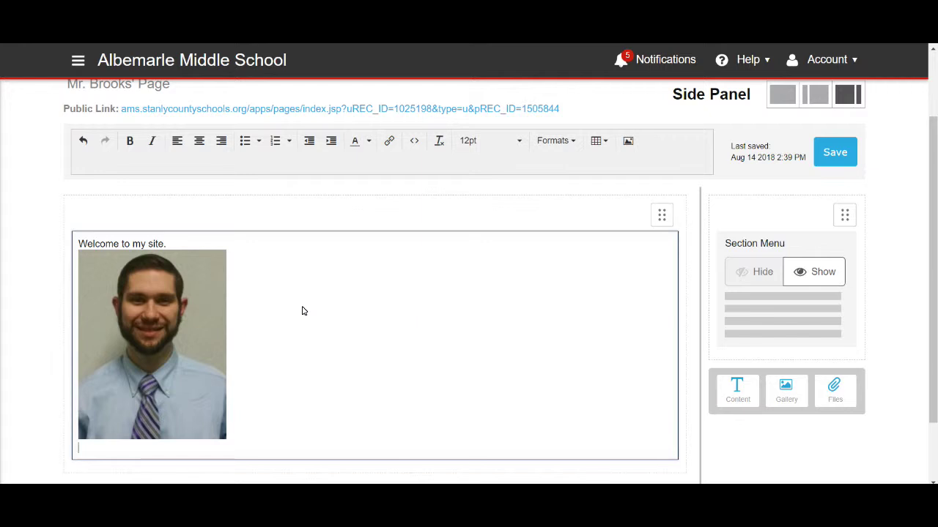
Step: Insert a table with two columns and one row below the photo on the page
{"action": "left_click", "coordinate": [610, 144]}
{"action": "mouse_move", "coordinate": [628, 161]}
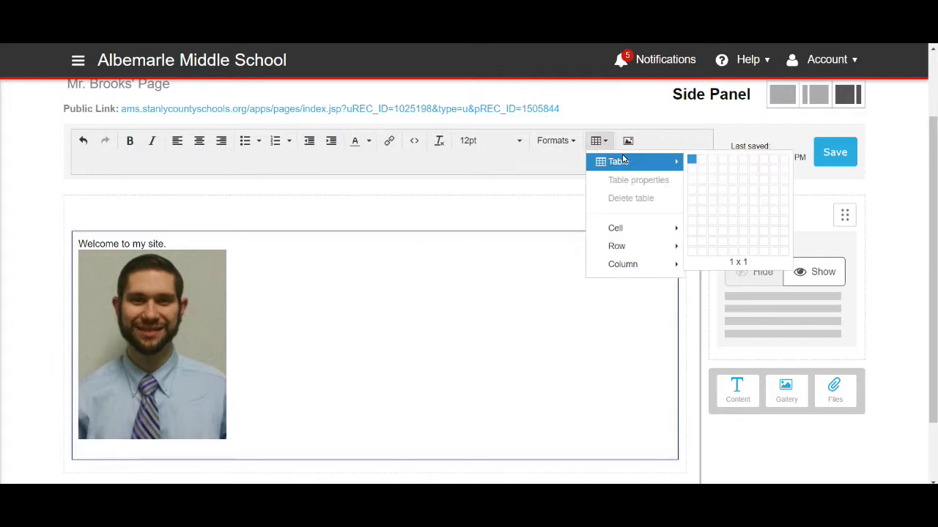
{"action": "left_click", "coordinate": [702, 159]}
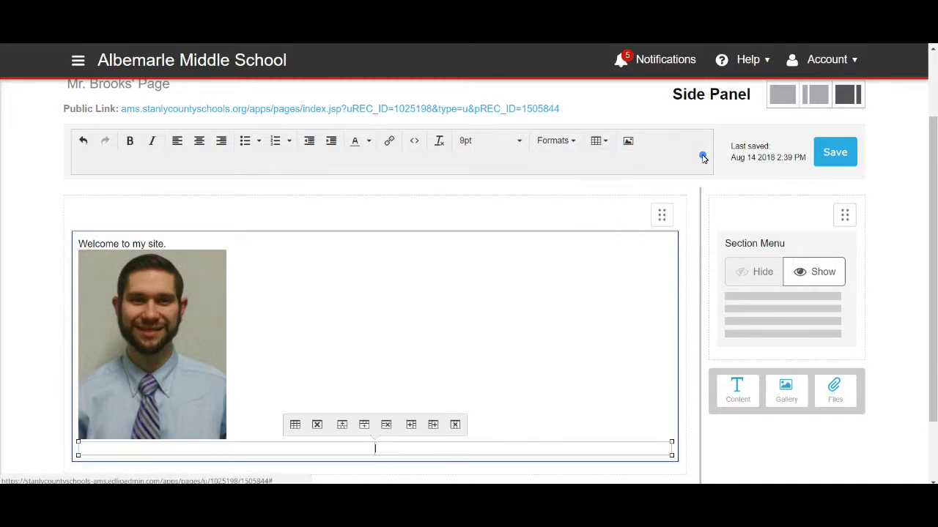
Step: Move the photo into the table's first cell and the text "Welcome to my site." into the second cell
{"action": "scroll", "coordinate": [371, 291], "scroll_direction": "down", "scroll_amount": 1}
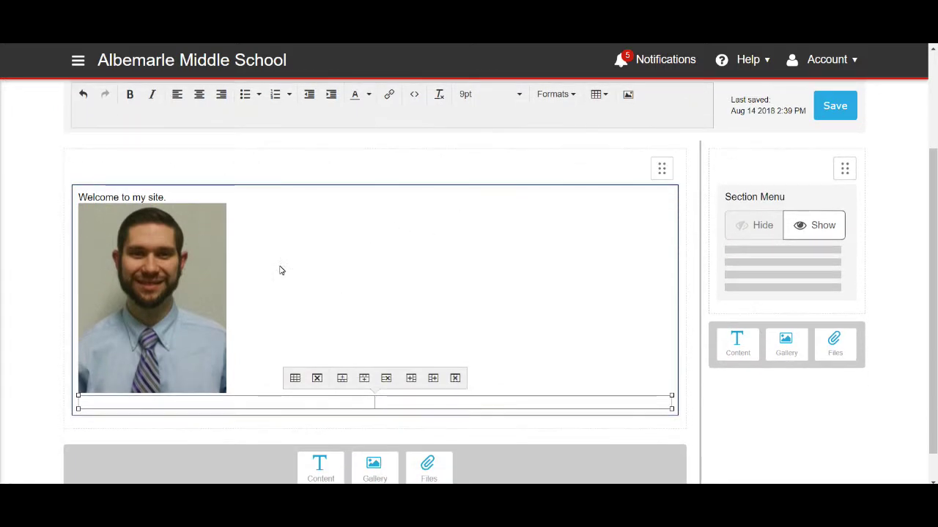
{"action": "left_click_drag", "start_coordinate": [162, 286], "coordinate": [124, 408]}
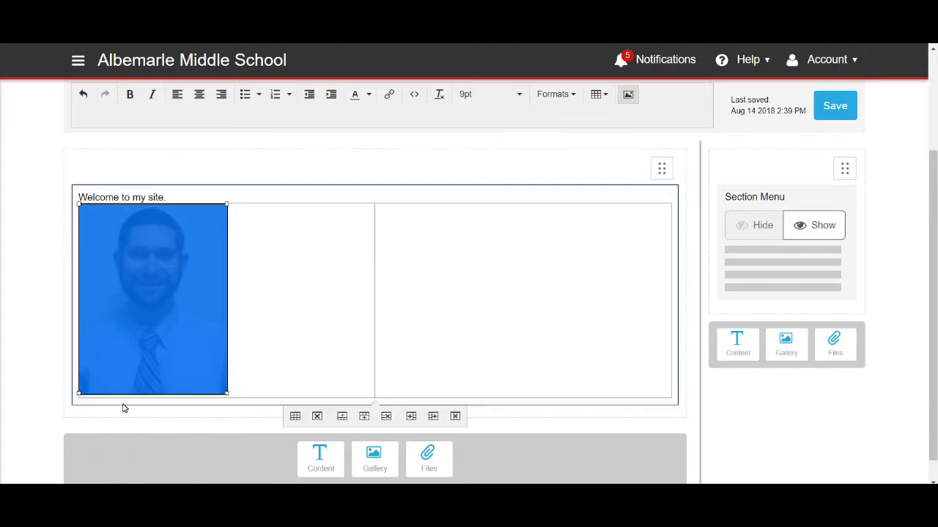
{"action": "left_click", "coordinate": [457, 302]}
{"action": "left_click_drag", "start_coordinate": [181, 199], "coordinate": [405, 282]}
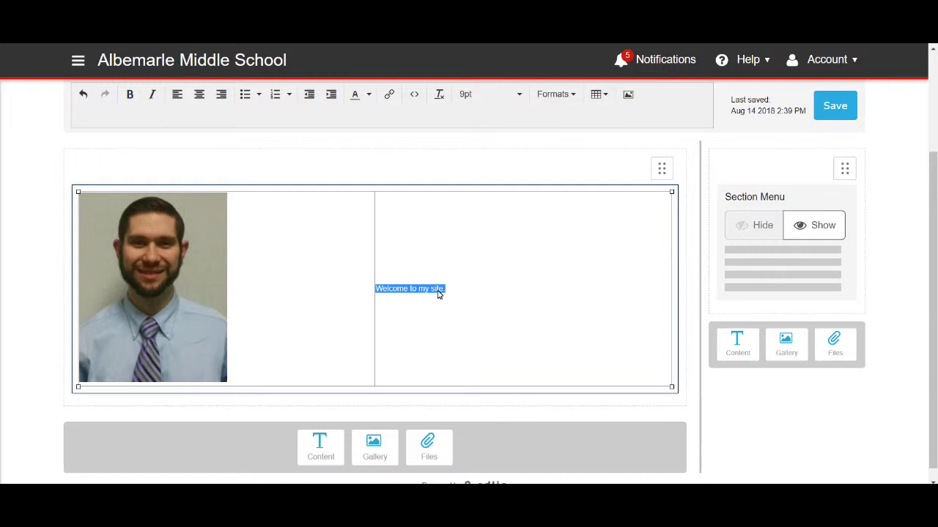
Step: Set the font size of the text "Welcome to my site." to 12pt
{"action": "left_click", "coordinate": [506, 107]}
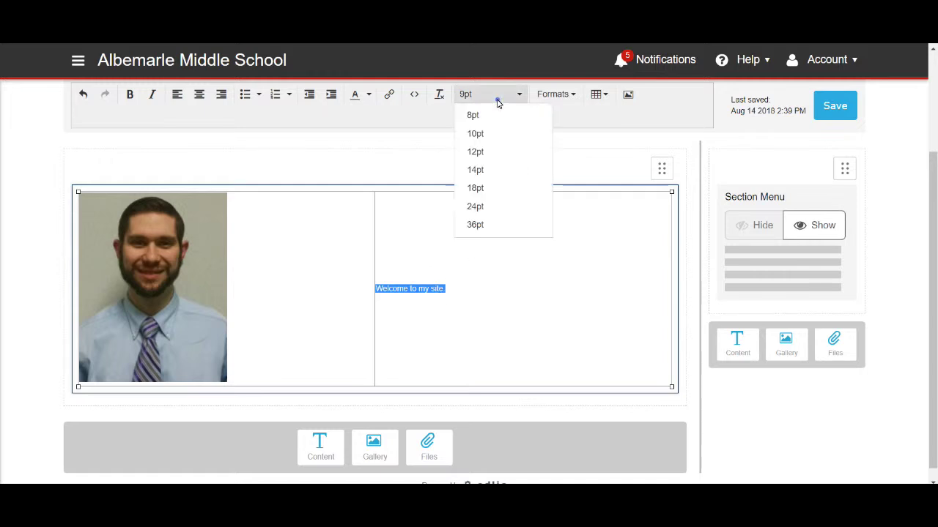
{"action": "left_click", "coordinate": [494, 155]}
{"action": "left_click", "coordinate": [468, 180]}
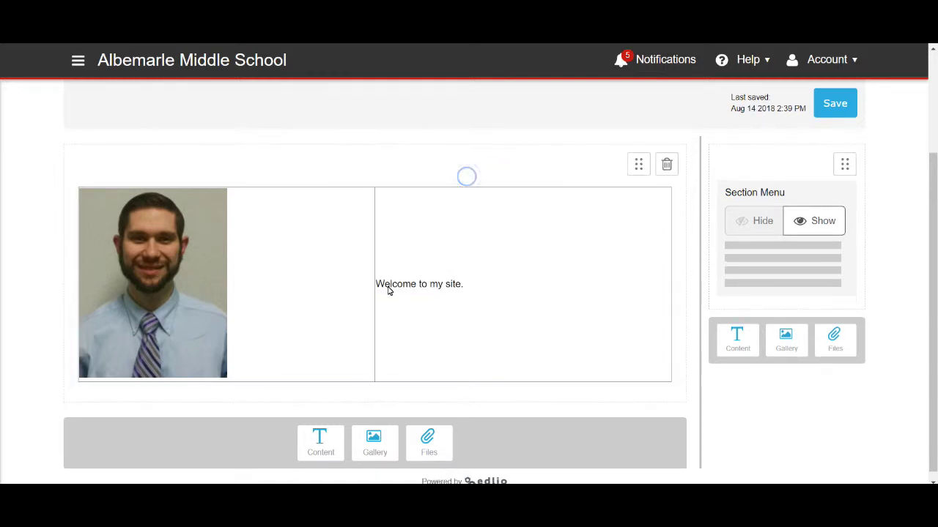
Step: Resize the table to about 768 wide, with the first column only slightly wider than the photo and a wider text column
{"action": "left_click", "coordinate": [369, 208]}
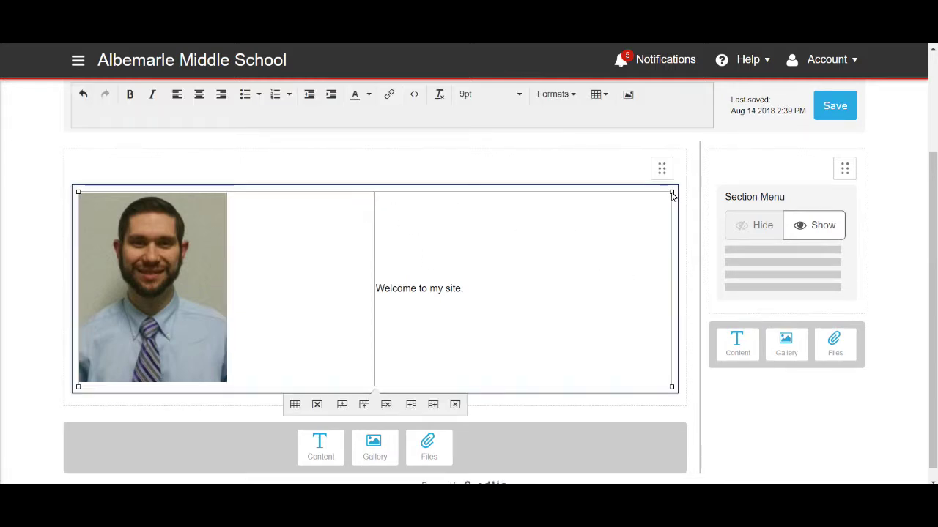
{"action": "left_click_drag", "start_coordinate": [671, 194], "coordinate": [432, 208]}
{"action": "left_click", "coordinate": [342, 284]}
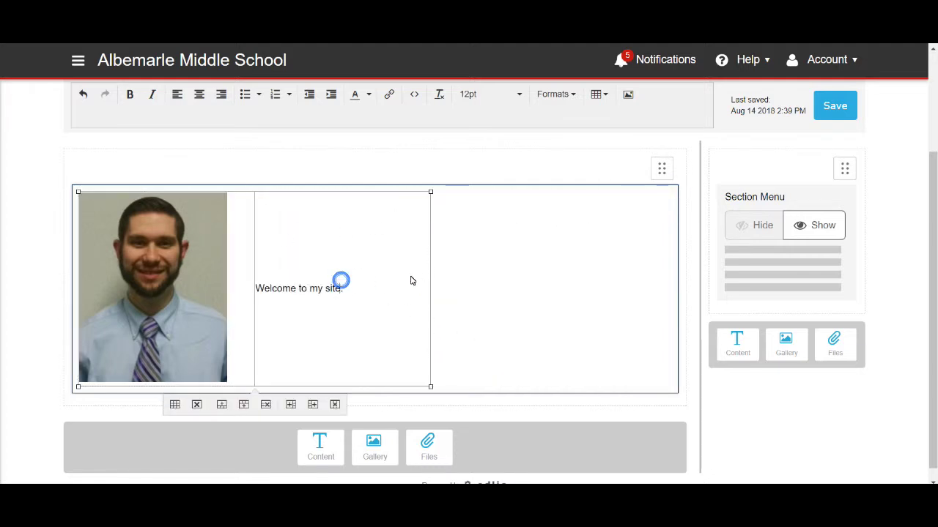
{"action": "left_click_drag", "start_coordinate": [431, 284], "coordinate": [548, 291]}
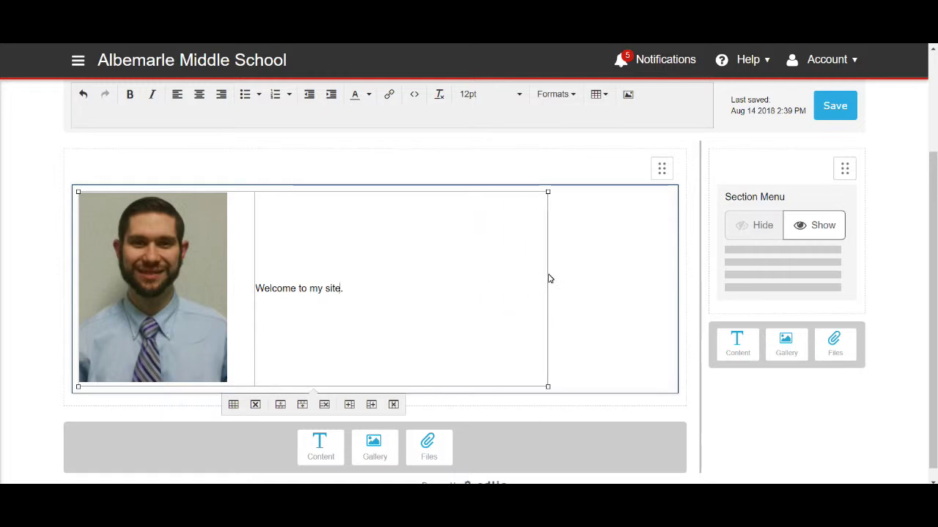
Step: Add several blank lines below the text "Welcome to my site." in the second cell
{"action": "left_click_drag", "start_coordinate": [340, 291], "coordinate": [261, 286]}
{"action": "left_click", "coordinate": [261, 286]}
{"action": "left_click", "coordinate": [323, 293]}
{"action": "left_click", "coordinate": [372, 293]}
{"action": "key", "text": "Return"}
{"action": "key", "text": "Return"}
{"action": "key", "text": "Return"}
{"action": "key", "text": "Return"}
{"action": "key", "text": "Return"}
{"action": "key", "text": "Return"}
{"action": "key", "text": "Return"}
{"action": "key", "text": "Return"}
{"action": "key", "text": "Return"}
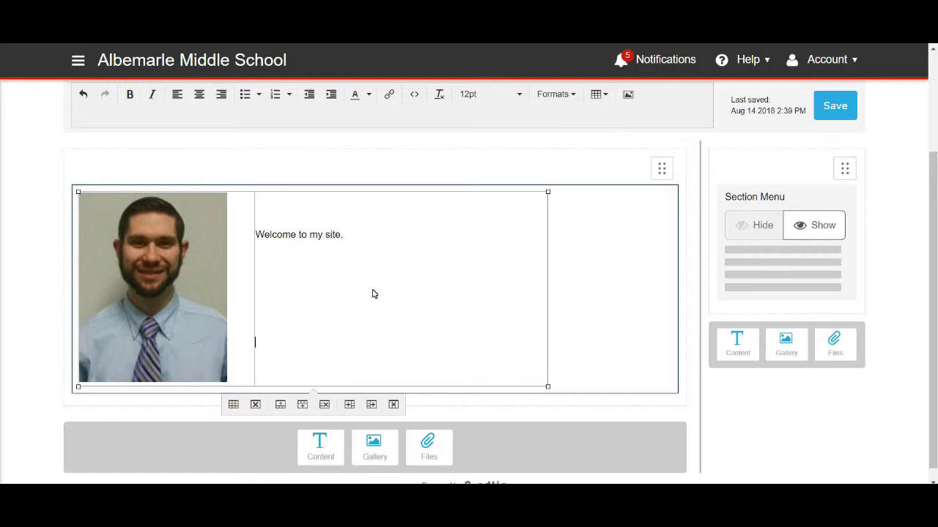
Step: Remove the blank lines below the welcome text in the second cell
{"action": "key", "text": "BackSpace"}
{"action": "key", "text": "BackSpace"}
{"action": "key", "text": "BackSpace"}
{"action": "key", "text": "BackSpace"}
{"action": "key", "text": "BackSpace"}
{"action": "key", "text": "BackSpace"}
{"action": "key", "text": "BackSpace"}
{"action": "key", "text": "BackSpace"}
{"action": "key", "text": "BackSpace"}
Step: Center the photo within the table's first cell
{"action": "left_click", "coordinate": [194, 289]}
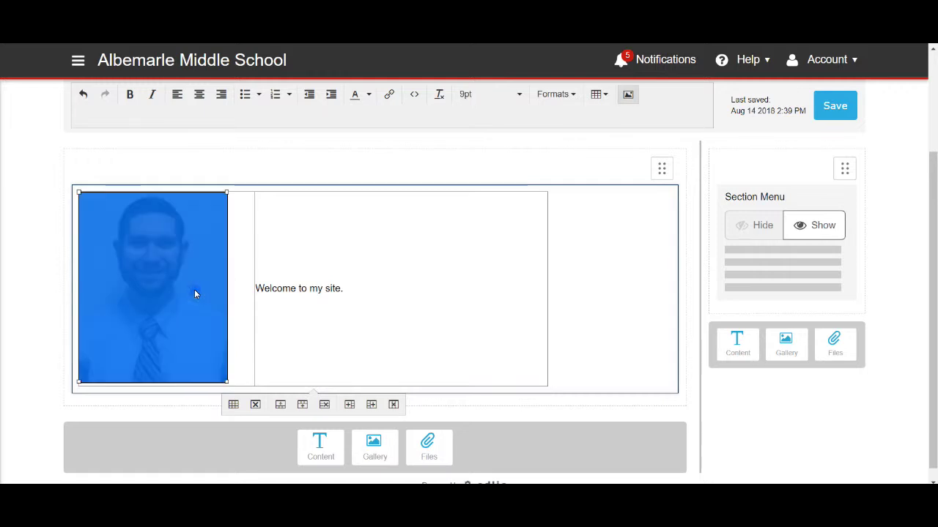
{"action": "left_click", "coordinate": [199, 94]}
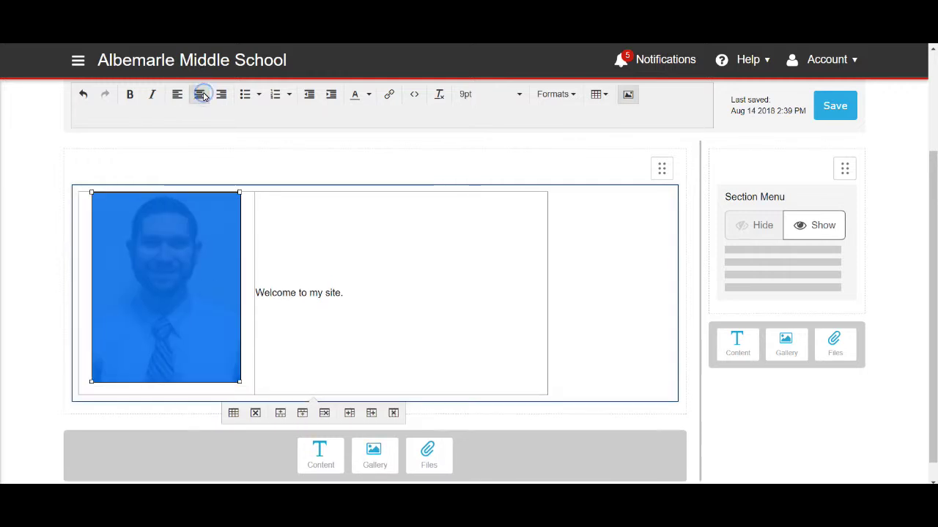
{"action": "left_click", "coordinate": [469, 258]}
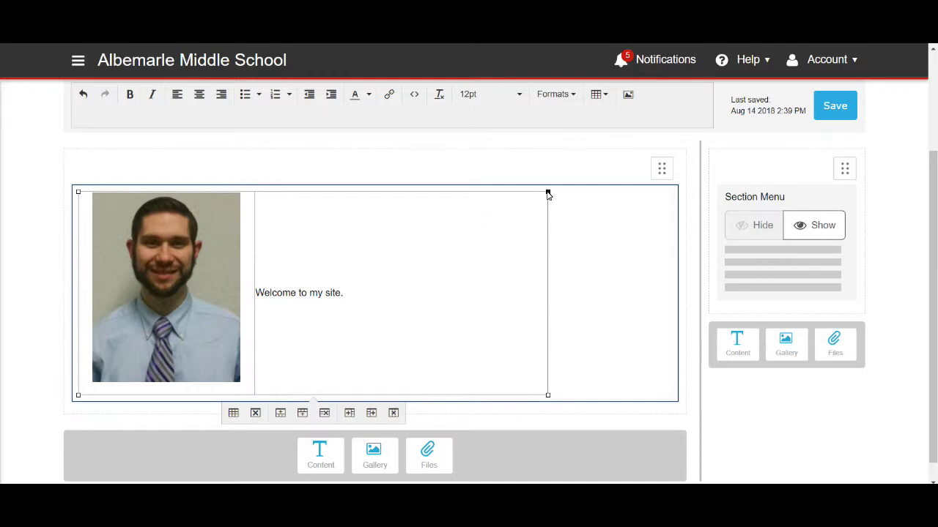
Step: Set the table's border to 0 in the table properties
{"action": "left_click", "coordinate": [598, 96]}
{"action": "left_click", "coordinate": [628, 135]}
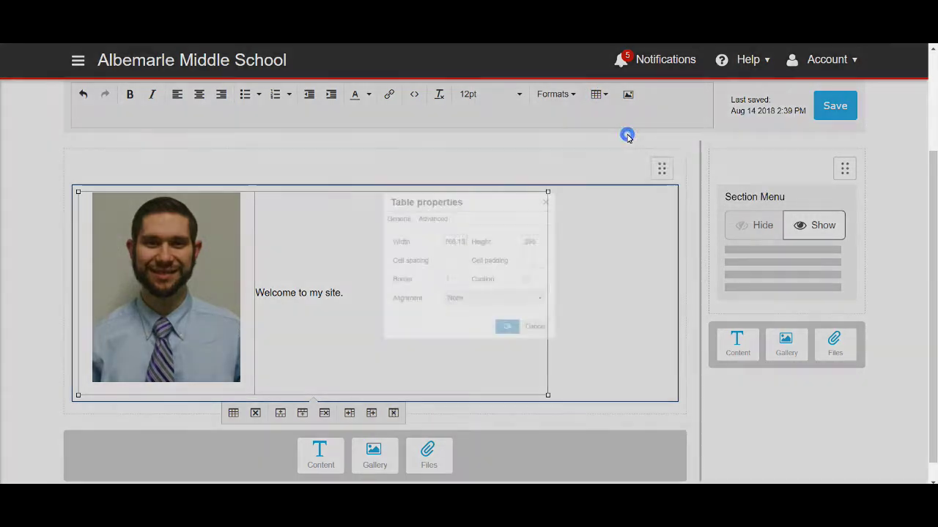
{"action": "double_click", "coordinate": [450, 284]}
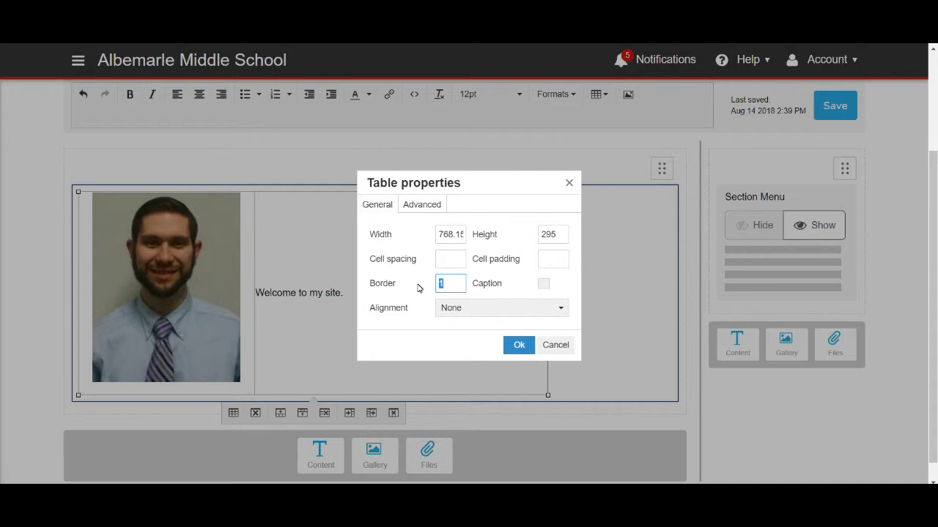
{"action": "type", "text": "0"}
{"action": "left_click", "coordinate": [513, 346]}
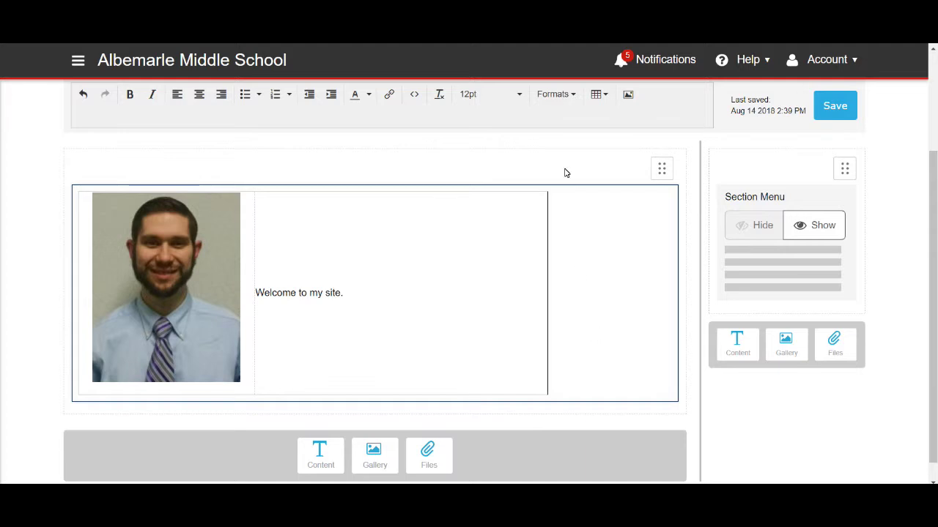
Step: Clear the border value in the table properties, leaving it empty, and apply the change
{"action": "left_click", "coordinate": [501, 196]}
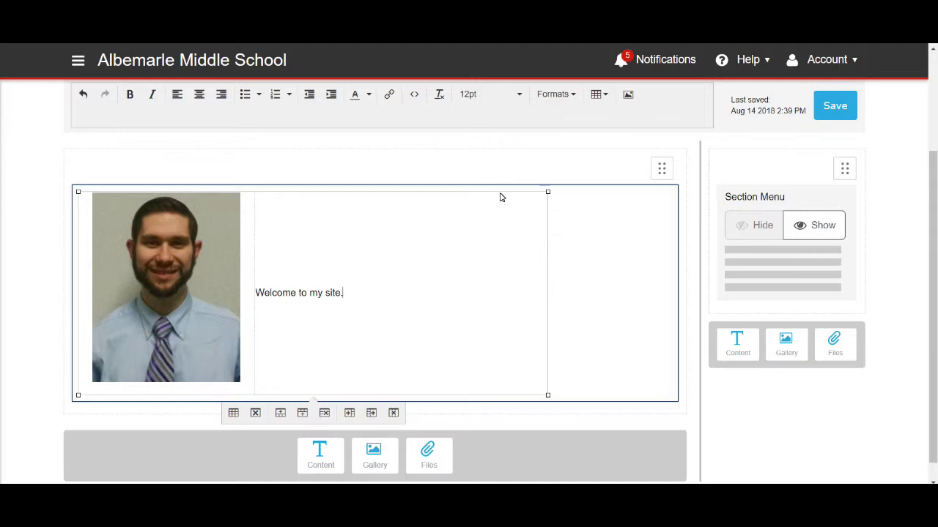
{"action": "left_click", "coordinate": [597, 96]}
{"action": "left_click", "coordinate": [620, 135]}
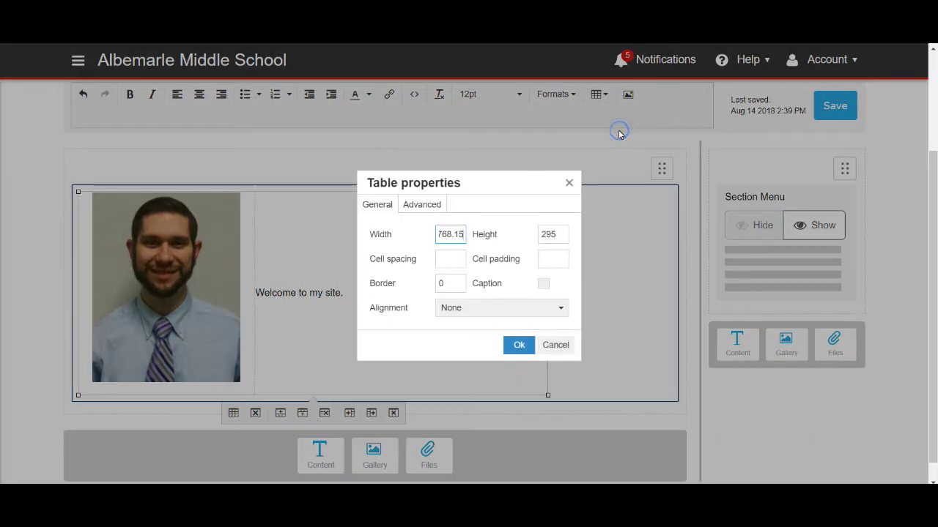
{"action": "left_click", "coordinate": [450, 287]}
{"action": "key", "text": "BackSpace"}
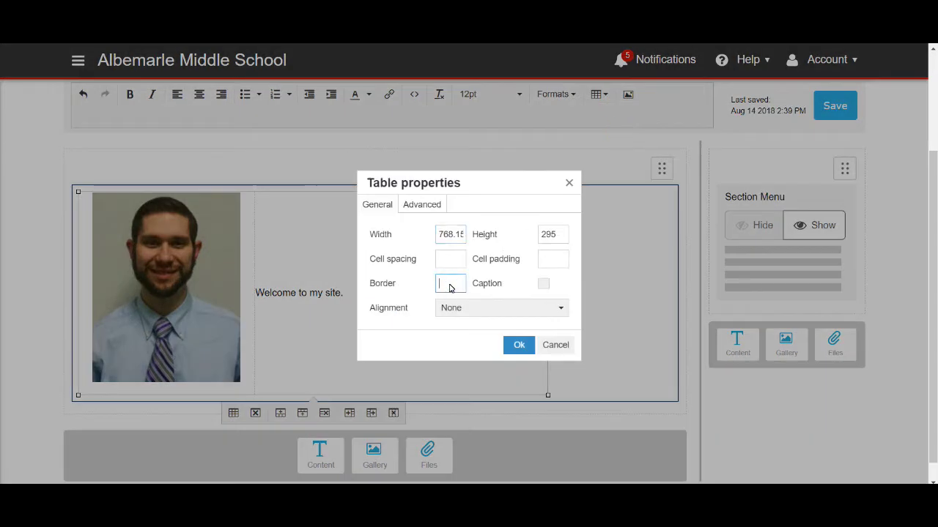
{"action": "left_click", "coordinate": [518, 345]}
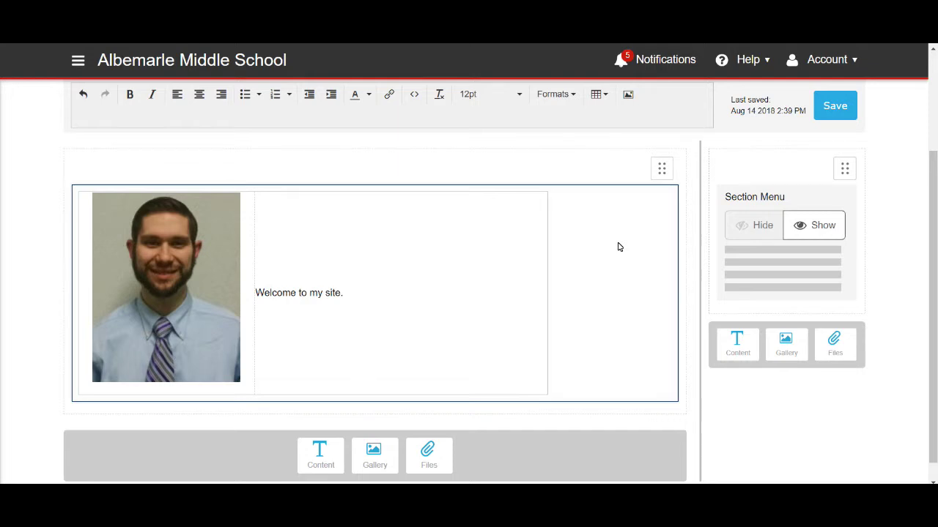
{"action": "scroll", "coordinate": [617, 247], "scroll_direction": "up", "scroll_amount": 1}
{"action": "scroll", "coordinate": [618, 247], "scroll_direction": "up", "scroll_amount": 1}
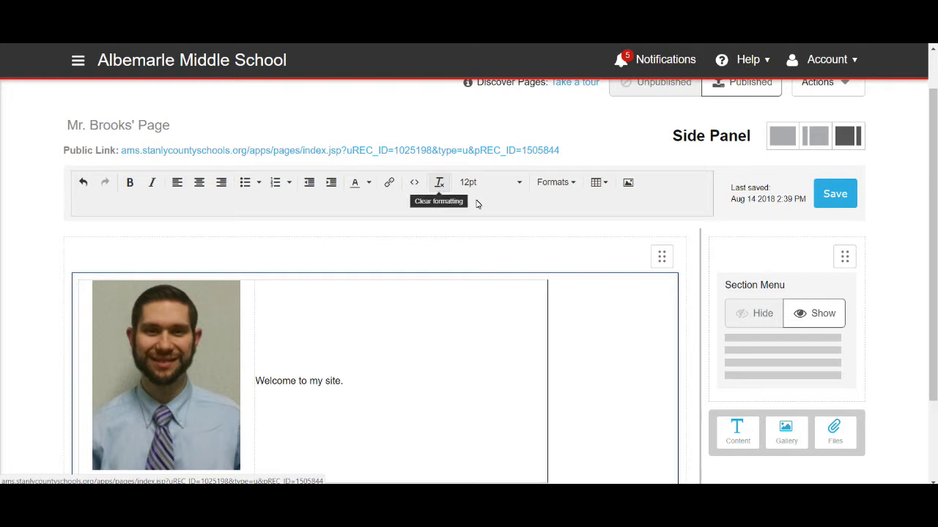
{"action": "left_click", "coordinate": [547, 244]}
{"action": "scroll", "coordinate": [601, 298], "scroll_direction": "down", "scroll_amount": 1}
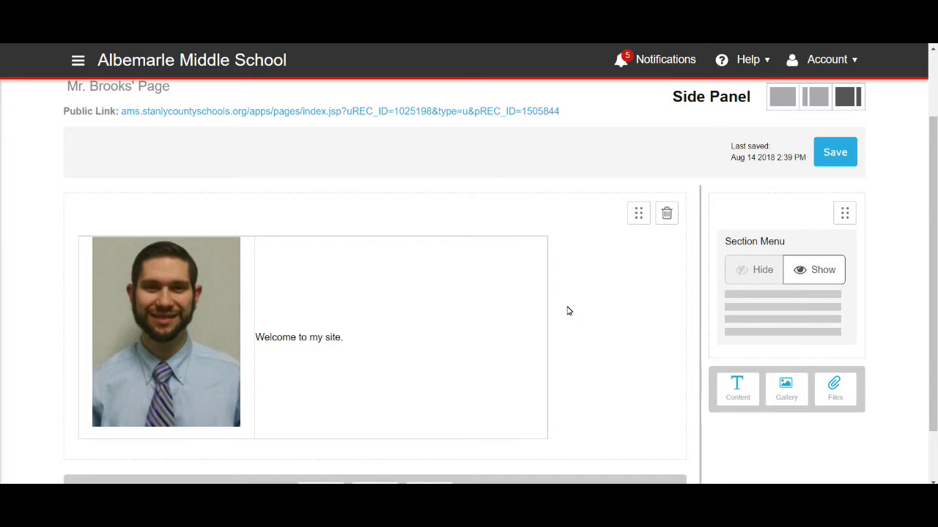
Step: Add a files section below the table and upload CODE OF CONDUCT BOOK 18-19 from the computer's Desktop folder
{"action": "scroll", "coordinate": [568, 311], "scroll_direction": "down", "scroll_amount": 2}
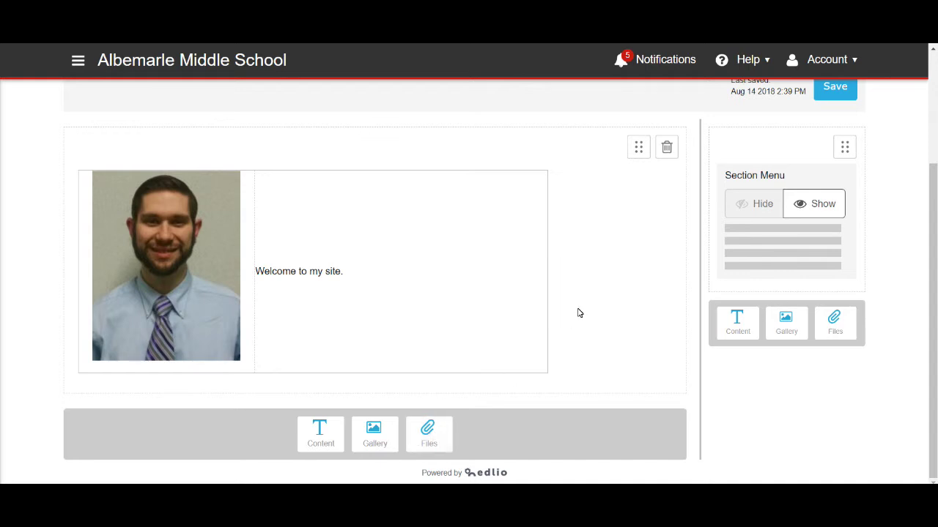
{"action": "left_click", "coordinate": [430, 434]}
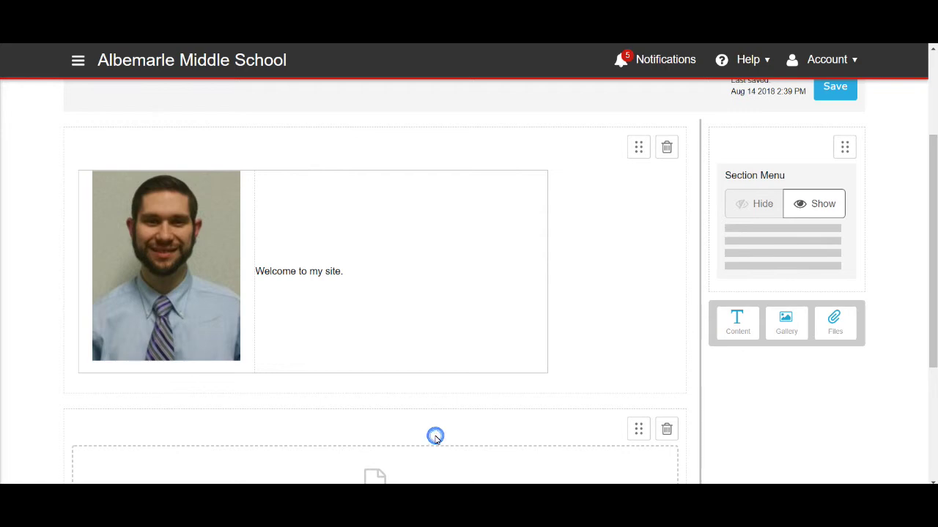
{"action": "left_click", "coordinate": [316, 380]}
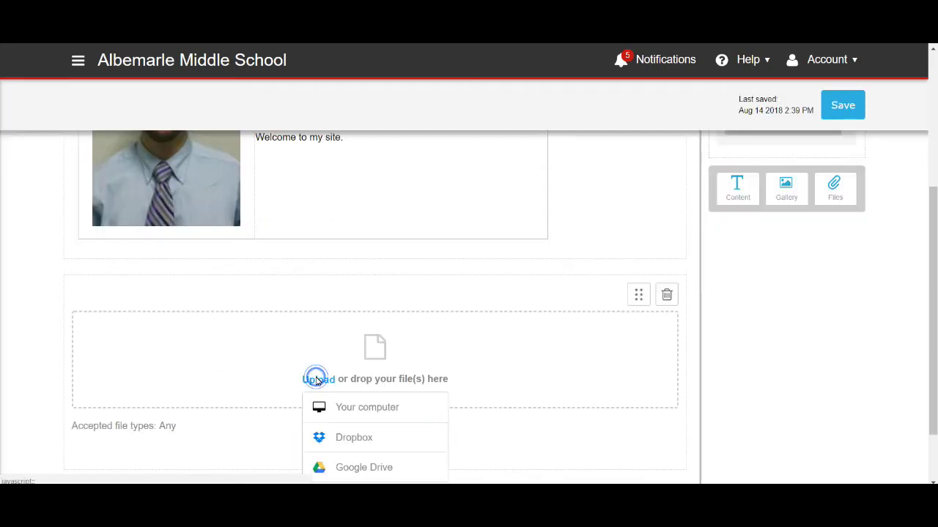
{"action": "left_click", "coordinate": [355, 407]}
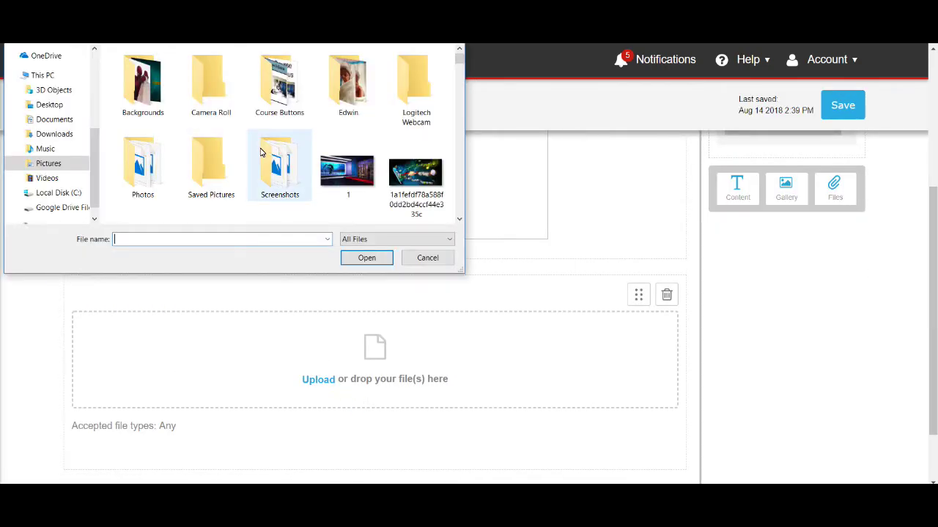
{"action": "left_click", "coordinate": [57, 108]}
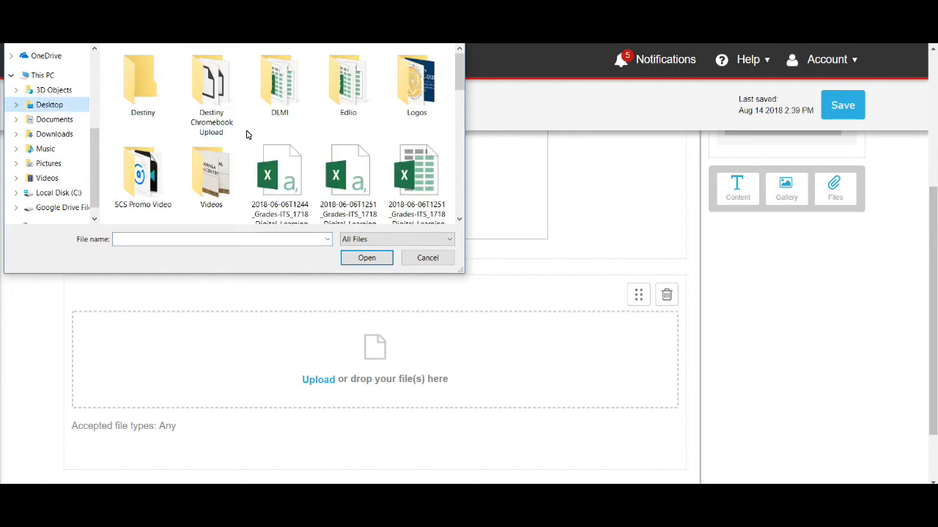
{"action": "scroll", "coordinate": [246, 135], "scroll_direction": "down", "scroll_amount": 2}
{"action": "scroll", "coordinate": [247, 134], "scroll_direction": "down", "scroll_amount": 1}
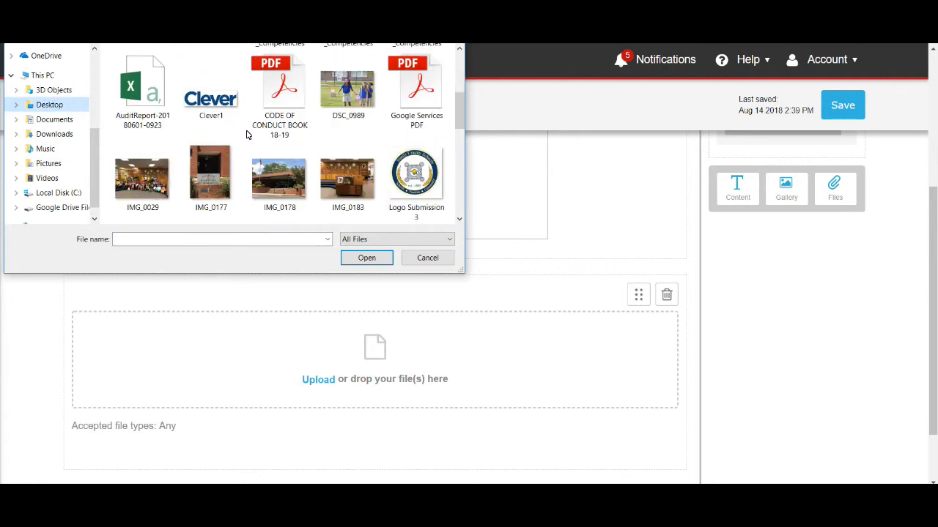
{"action": "double_click", "coordinate": [281, 100]}
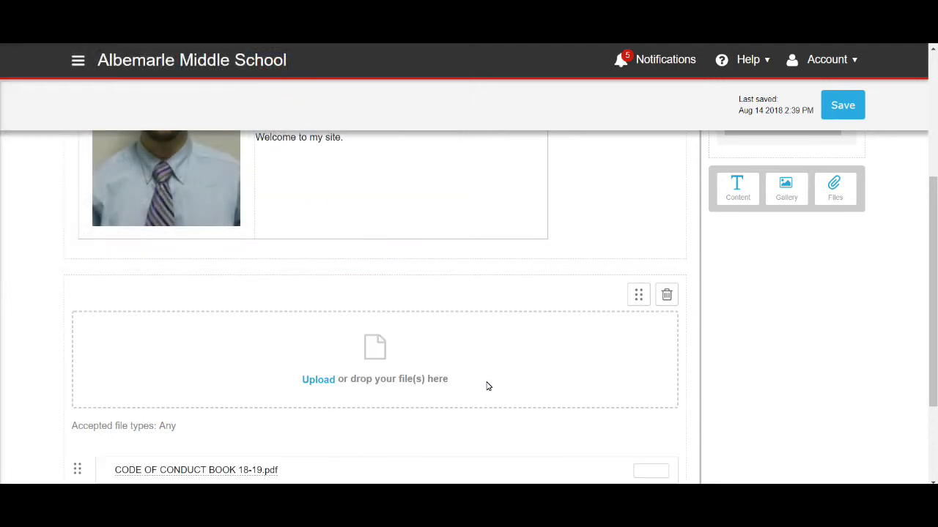
Step: Set the uploaded code of conduct PDF to display at the largest preview size and look over the embedded preview
{"action": "scroll", "coordinate": [487, 386], "scroll_direction": "down", "scroll_amount": 1}
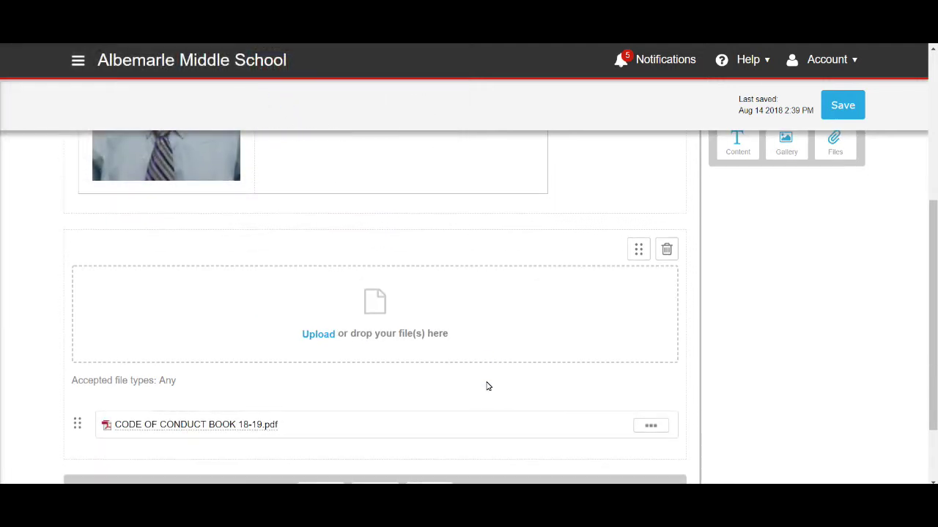
{"action": "left_click", "coordinate": [652, 424]}
{"action": "scroll", "coordinate": [655, 425], "scroll_direction": "down", "scroll_amount": 1}
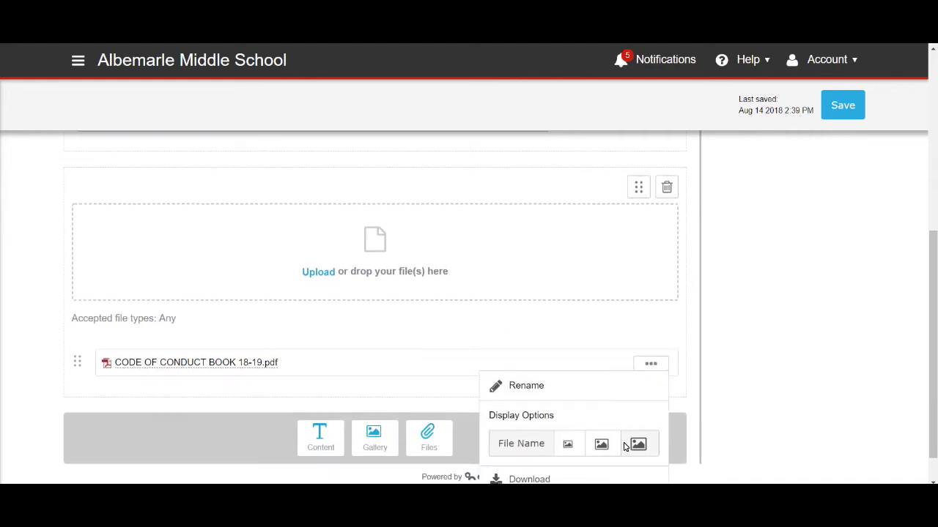
{"action": "left_click", "coordinate": [638, 444]}
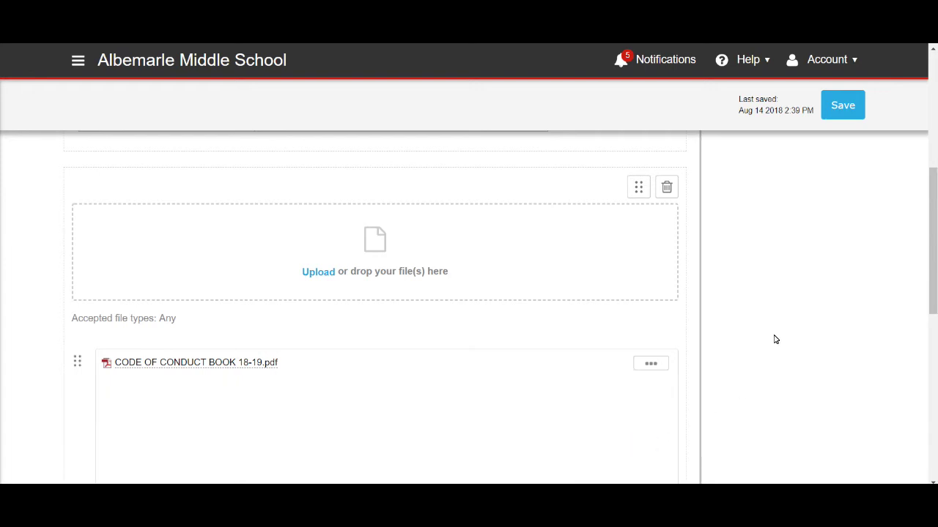
{"action": "scroll", "coordinate": [776, 323], "scroll_direction": "down", "scroll_amount": 2}
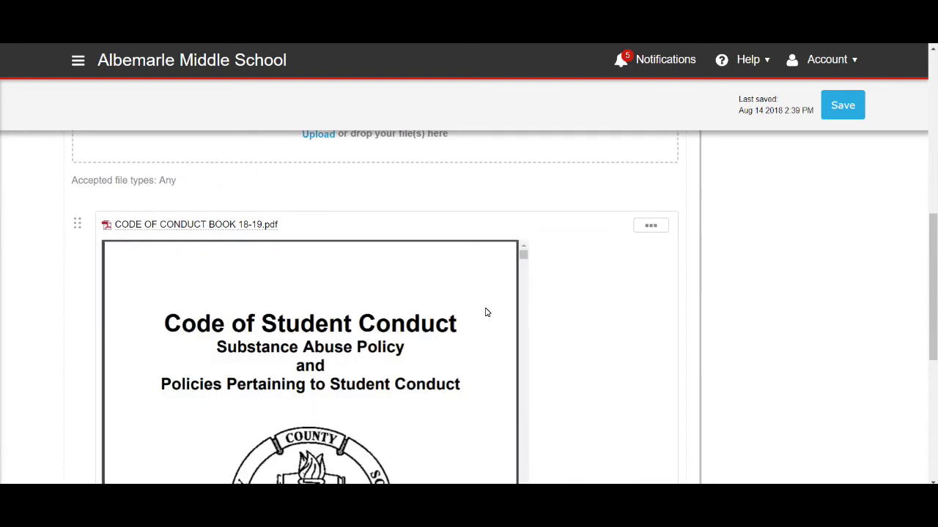
{"action": "scroll", "coordinate": [623, 306], "scroll_direction": "down", "scroll_amount": 1}
{"action": "scroll", "coordinate": [359, 289], "scroll_direction": "down", "scroll_amount": 5}
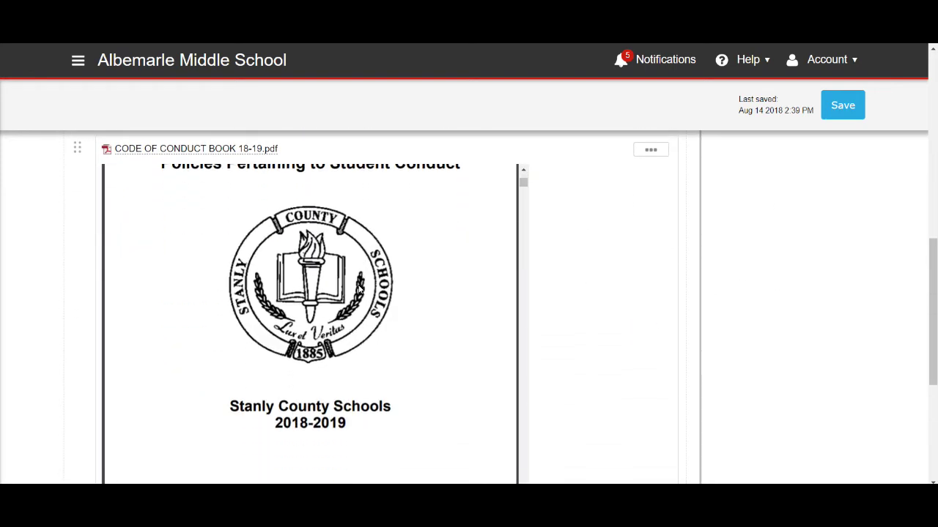
Step: Look through the pages of the embedded code of conduct PDF and review its display options, choosing the largest preview size
{"action": "scroll", "coordinate": [359, 289], "scroll_direction": "down", "scroll_amount": 15}
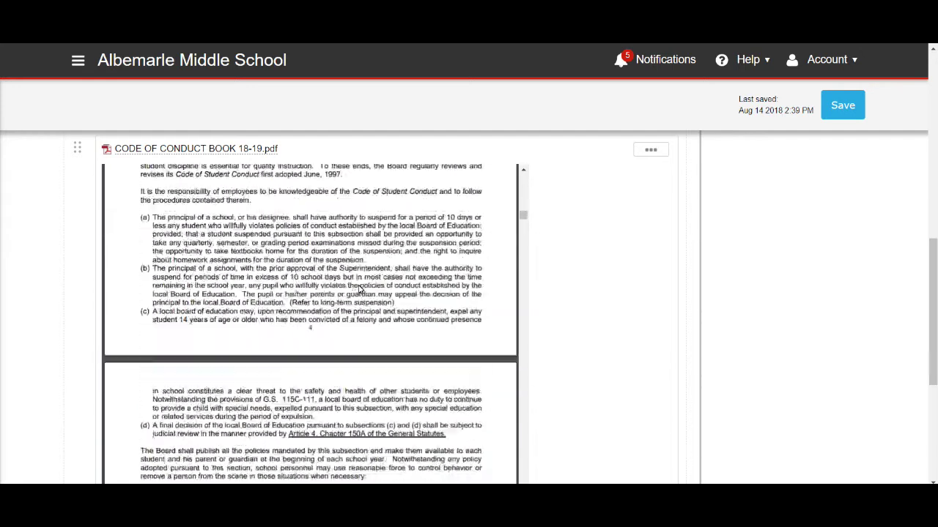
{"action": "scroll", "coordinate": [359, 290], "scroll_direction": "down", "scroll_amount": 15}
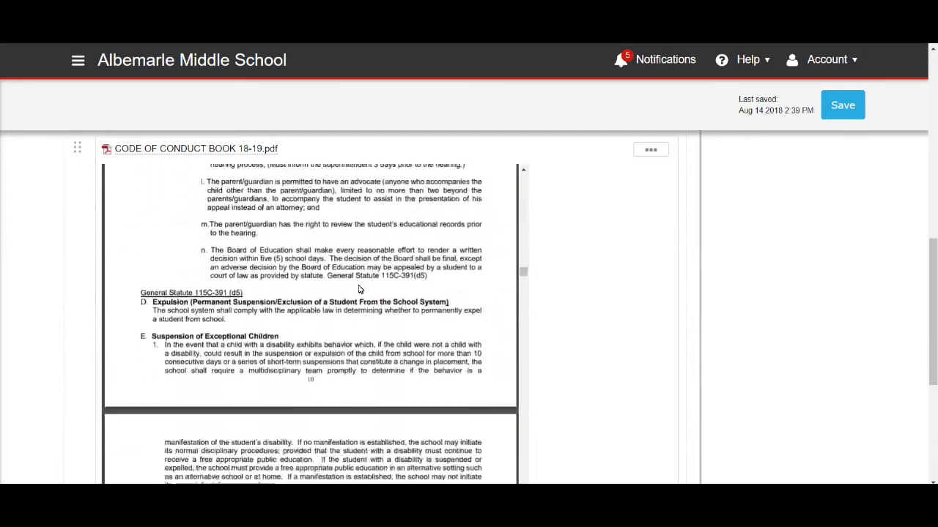
{"action": "scroll", "coordinate": [359, 289], "scroll_direction": "down", "scroll_amount": 15}
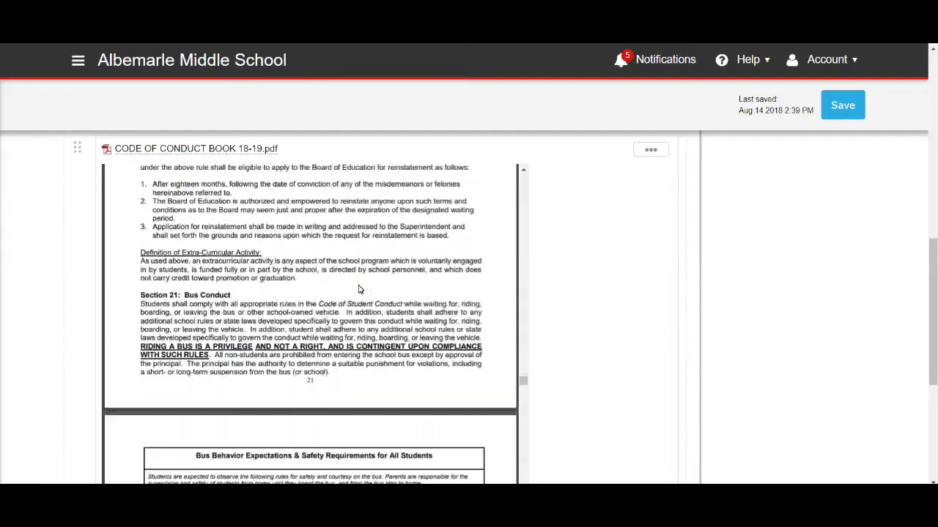
{"action": "scroll", "coordinate": [359, 290], "scroll_direction": "down", "scroll_amount": 5}
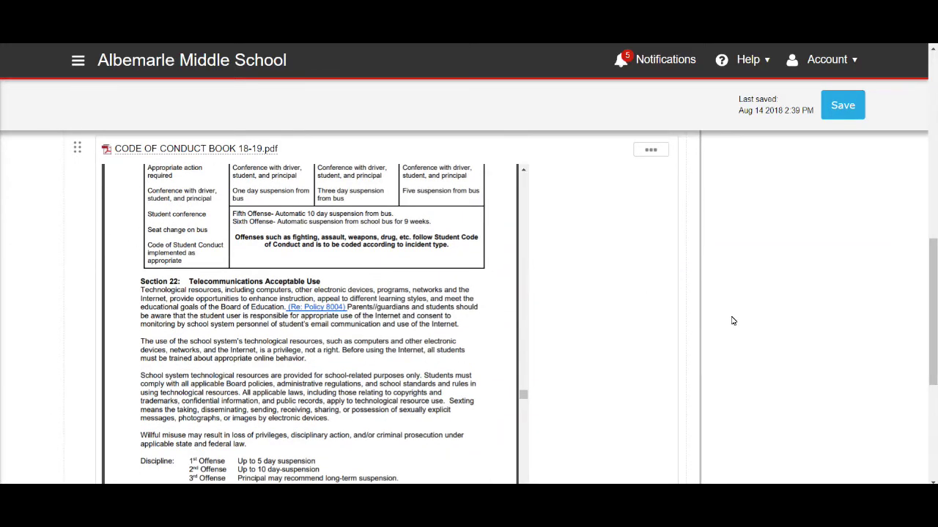
{"action": "scroll", "coordinate": [733, 321], "scroll_direction": "up", "scroll_amount": 2}
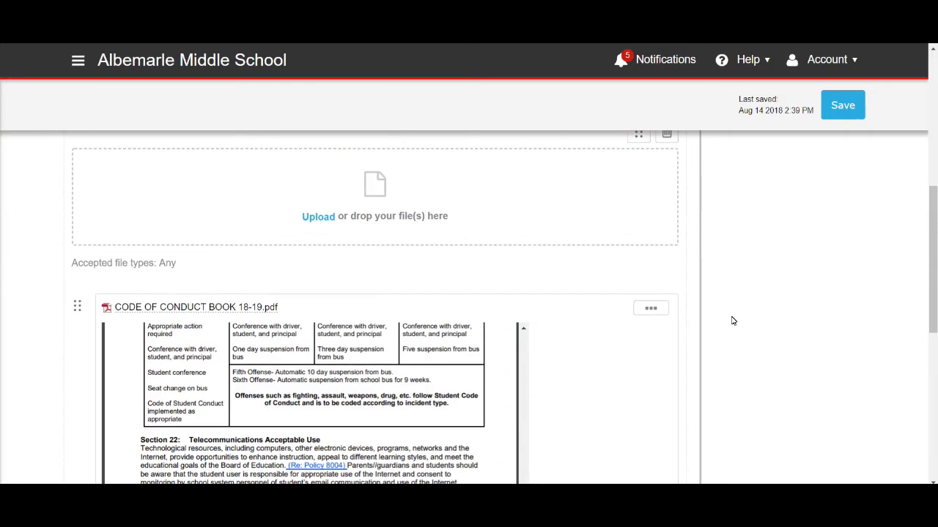
{"action": "left_click", "coordinate": [651, 308]}
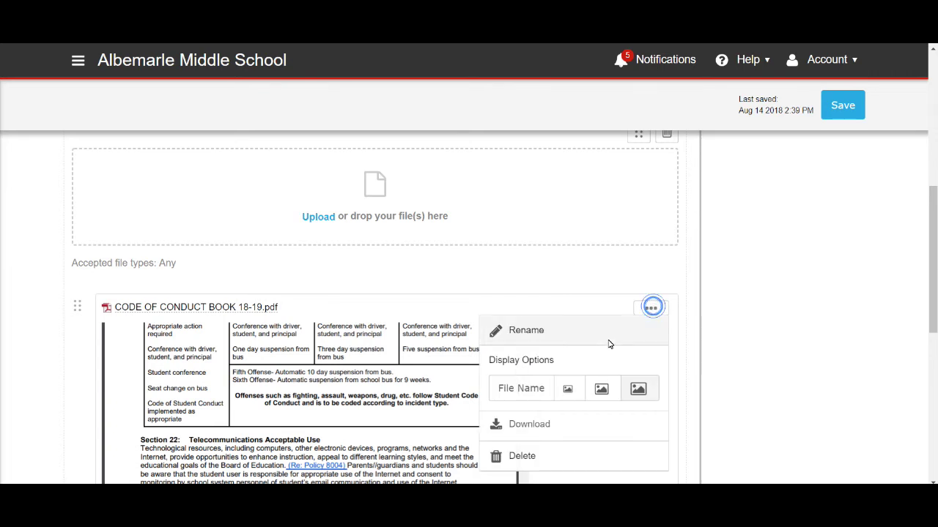
{"action": "left_click", "coordinate": [639, 390]}
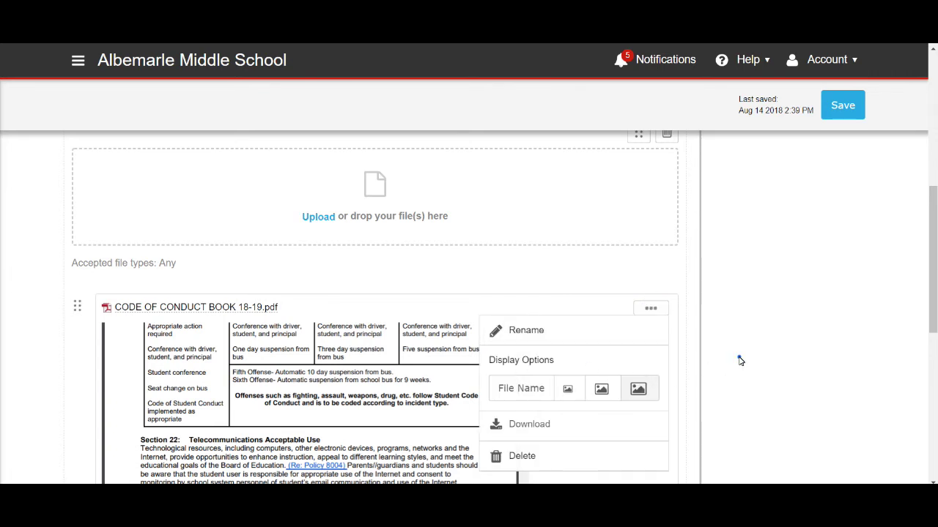
Step: Return to the photo table and place the cursor in the cell with the welcome text for editing
{"action": "scroll", "coordinate": [537, 287], "scroll_direction": "up", "scroll_amount": 3}
{"action": "scroll", "coordinate": [536, 289], "scroll_direction": "up", "scroll_amount": 3}
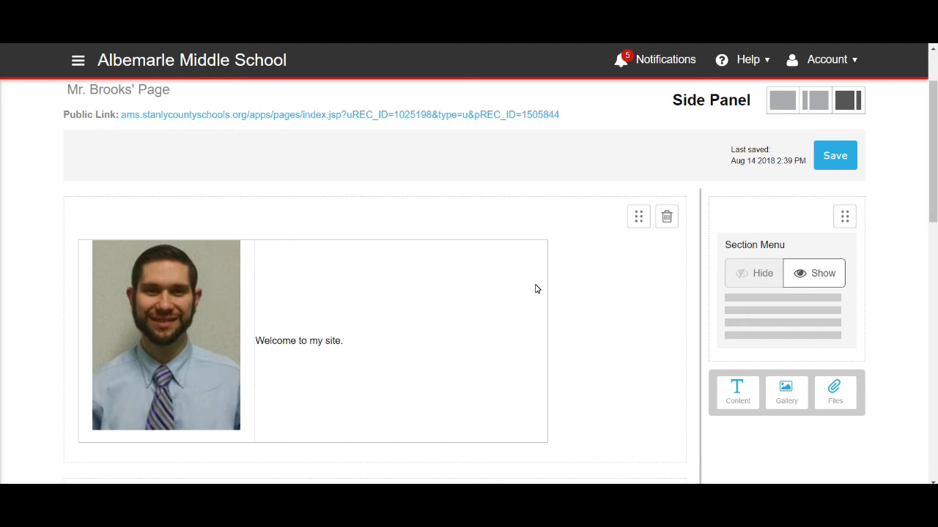
{"action": "left_click", "coordinate": [414, 345]}
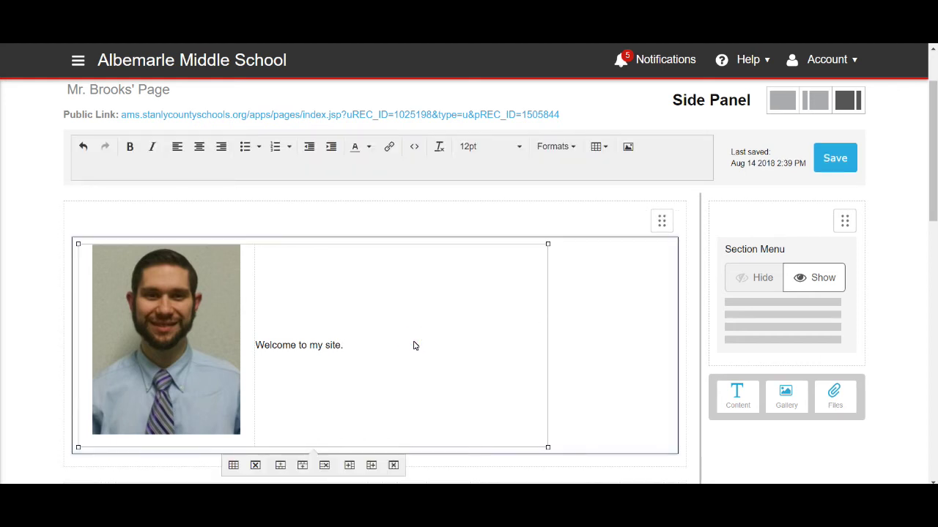